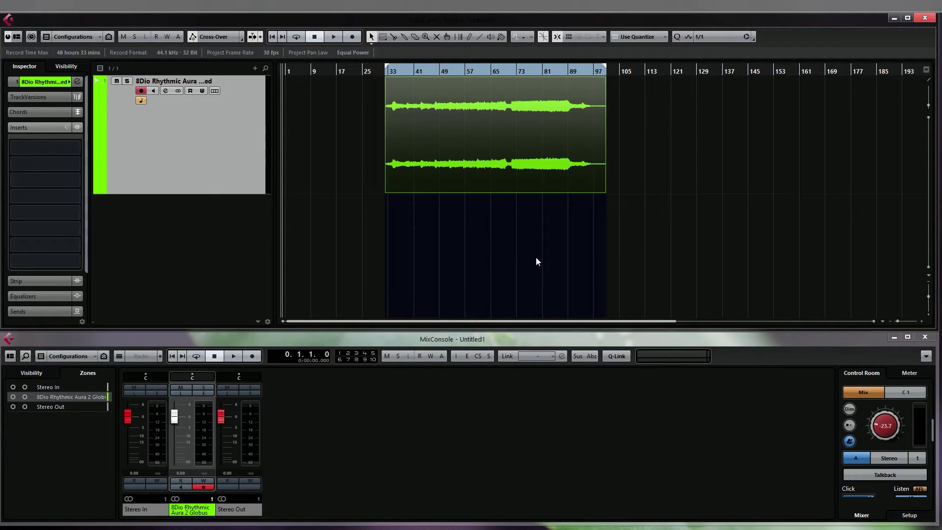
# Step: Open the Export Audio Mixdown dialog with Ctrl+Shift+E
pyautogui.hotkey('ctrl', 'shift', 'e')
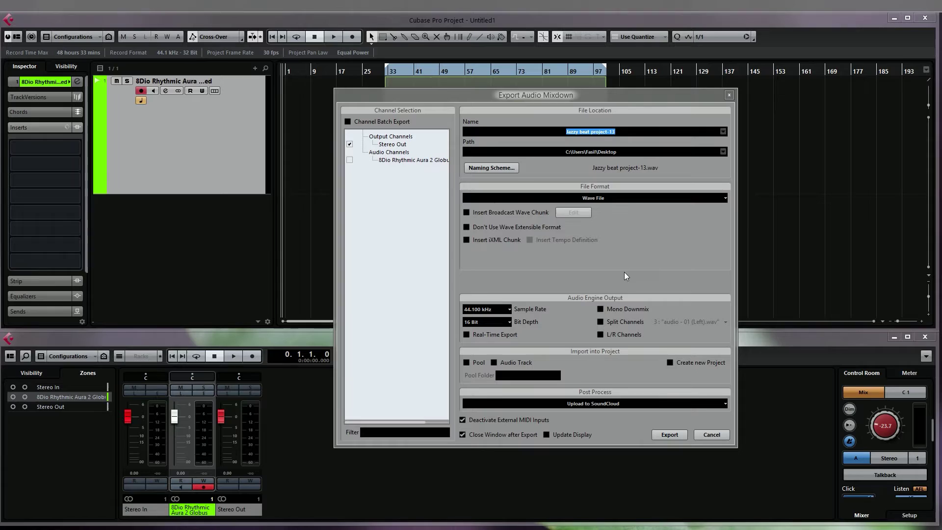
# Step: Check the Post Process list (None, Upload to SoundCloud), leave it unchanged, and cancel the export dialog
pyautogui.click(588, 403)
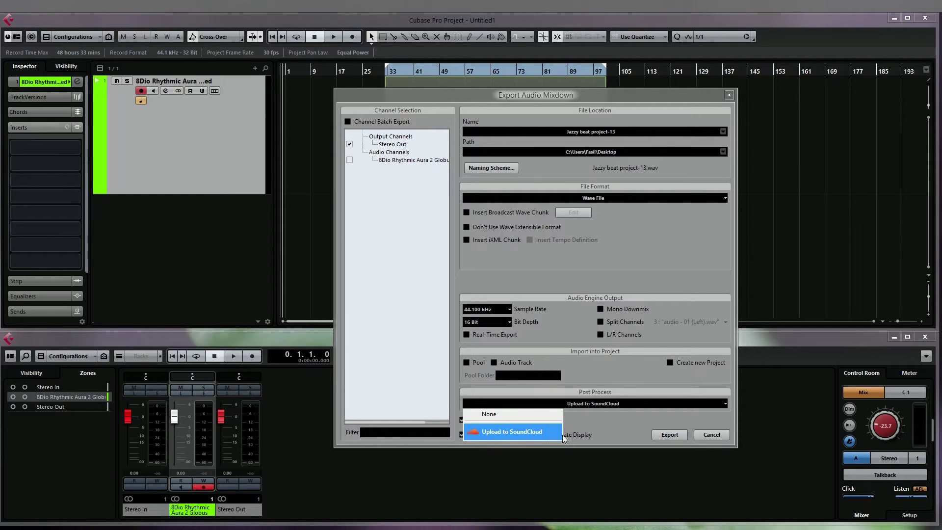
pyautogui.click(523, 432)
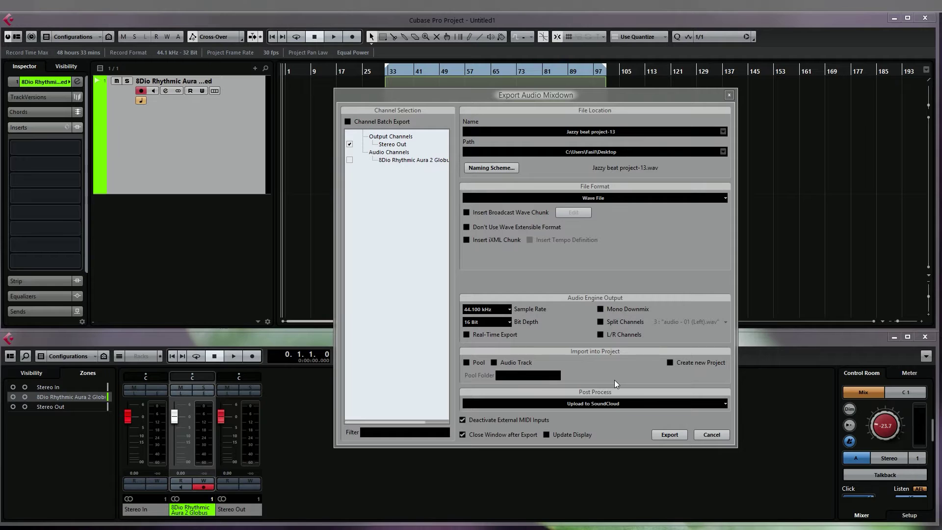
pyautogui.click(621, 404)
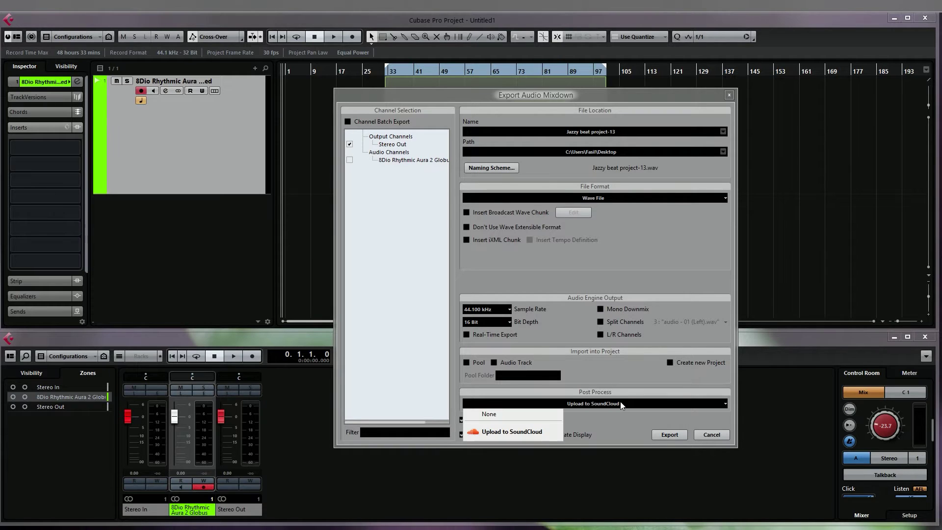
pyautogui.click(535, 436)
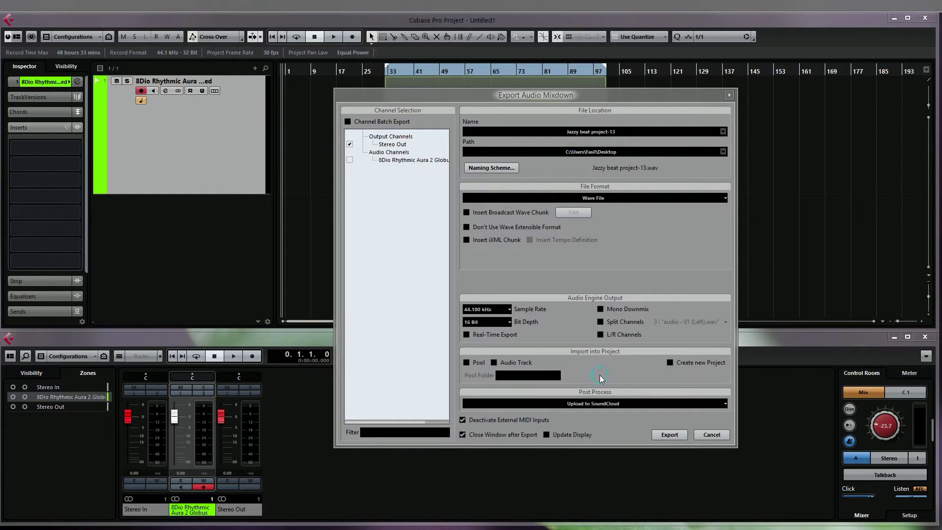
pyautogui.click(712, 434)
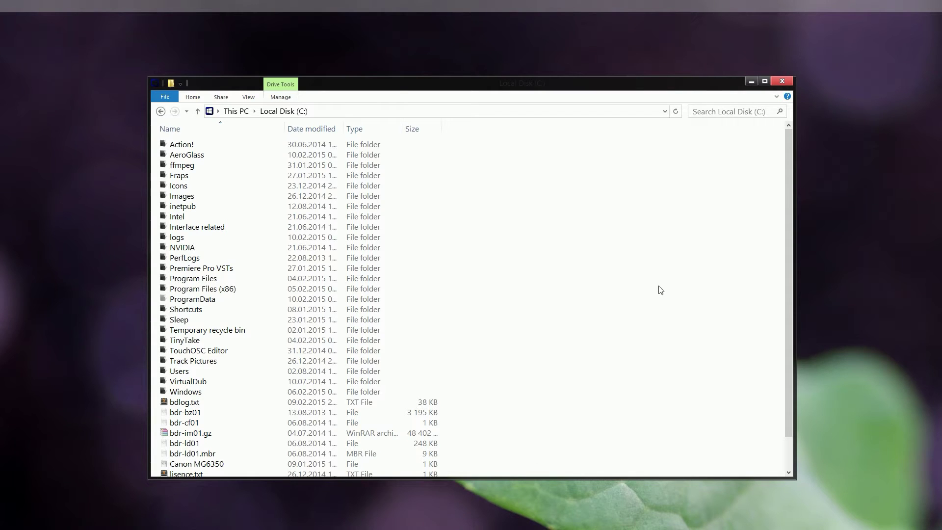
pyautogui.moveTo(487, 89); pyautogui.dragTo(472, 71)
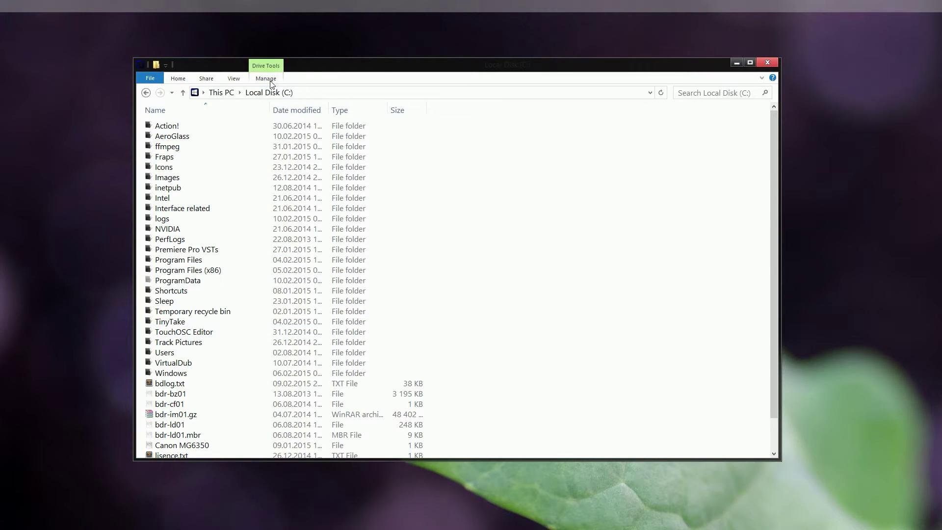
pyautogui.click(232, 81)
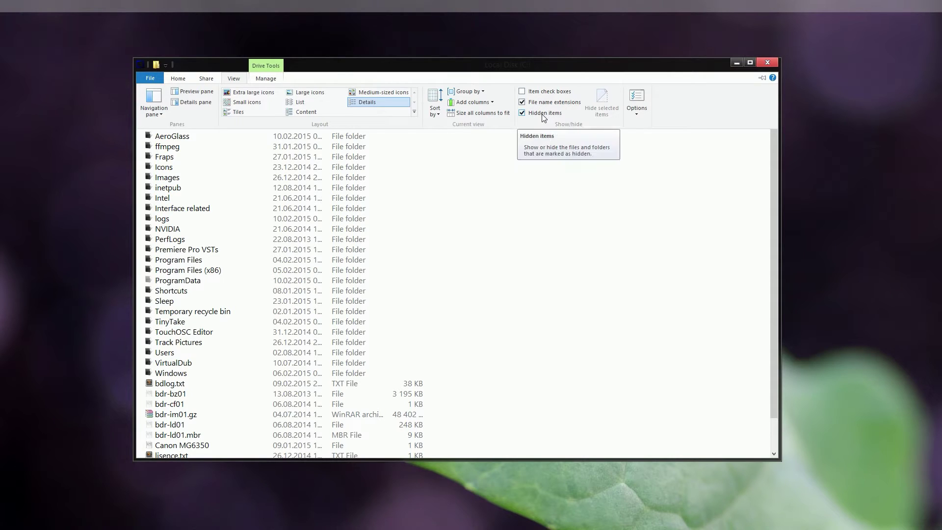
pyautogui.click(655, 255)
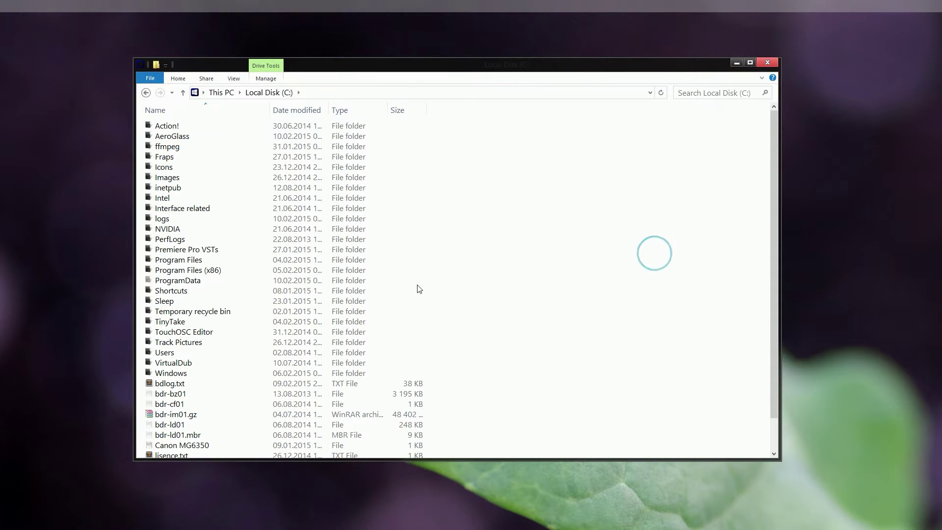
# Step: Go to ProgramData\Steinberg\Audio Export Post Process Scripts and delete Audition.png and OpenInAudition.aepp
pyautogui.click(191, 283)
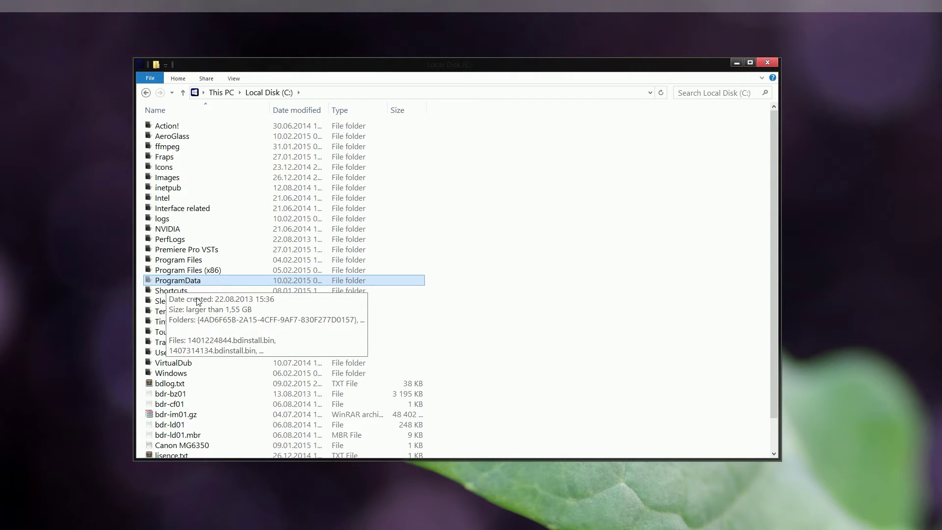
pyautogui.doubleClick(189, 280)
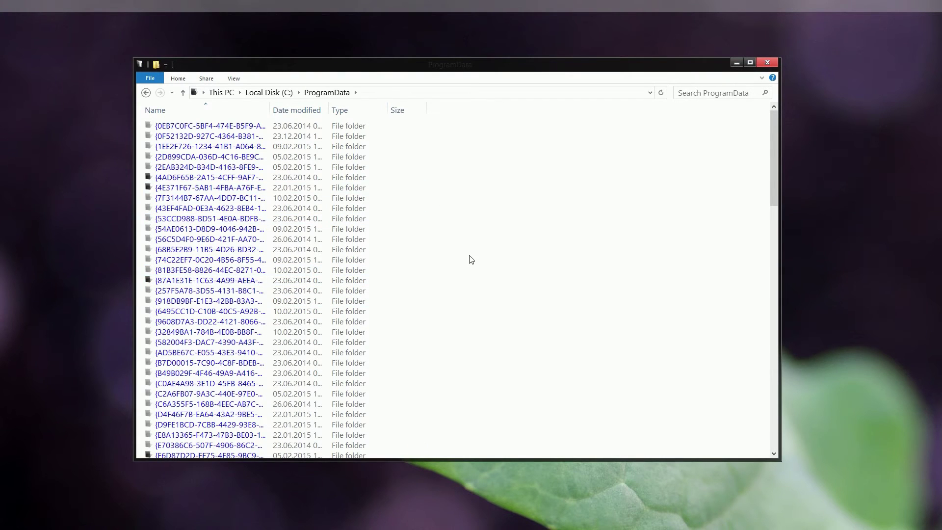
pyautogui.scroll(-13, 466, 263)
pyautogui.scroll(-15, 413, 283)
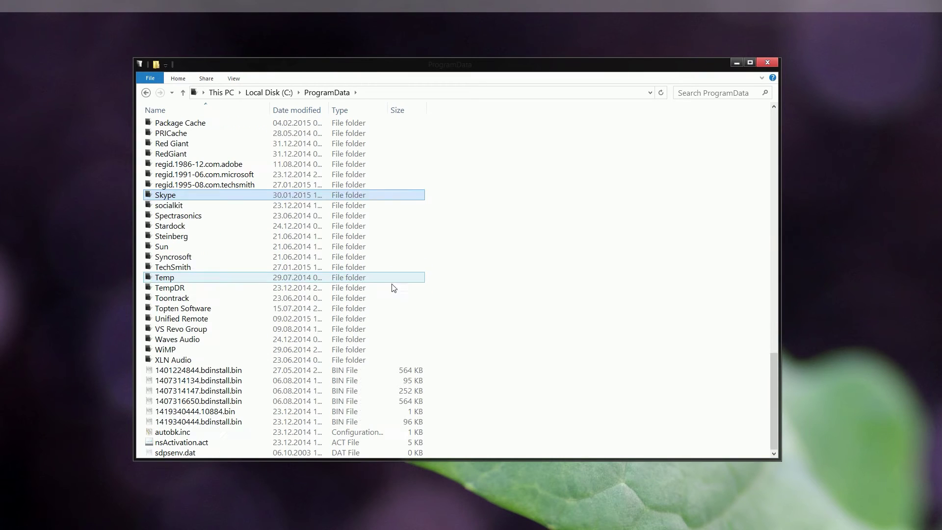
pyautogui.doubleClick(201, 234)
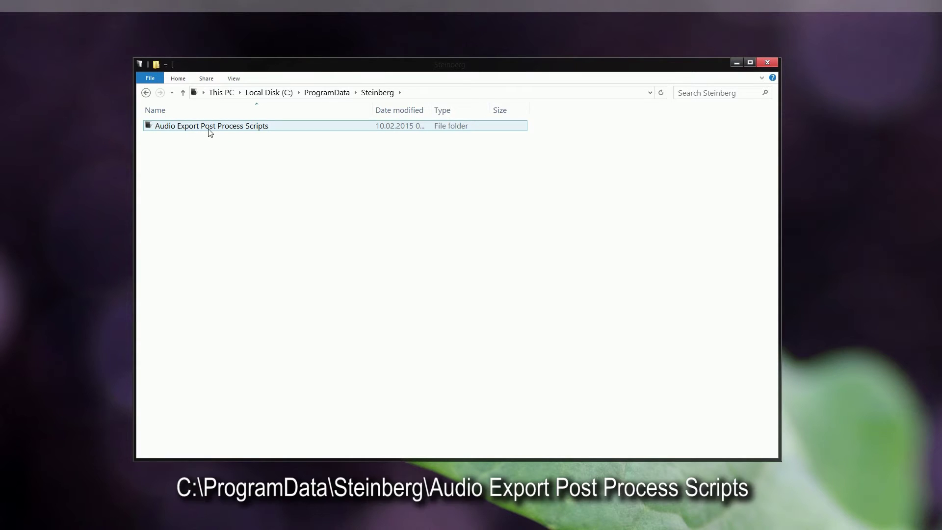
pyautogui.doubleClick(227, 128)
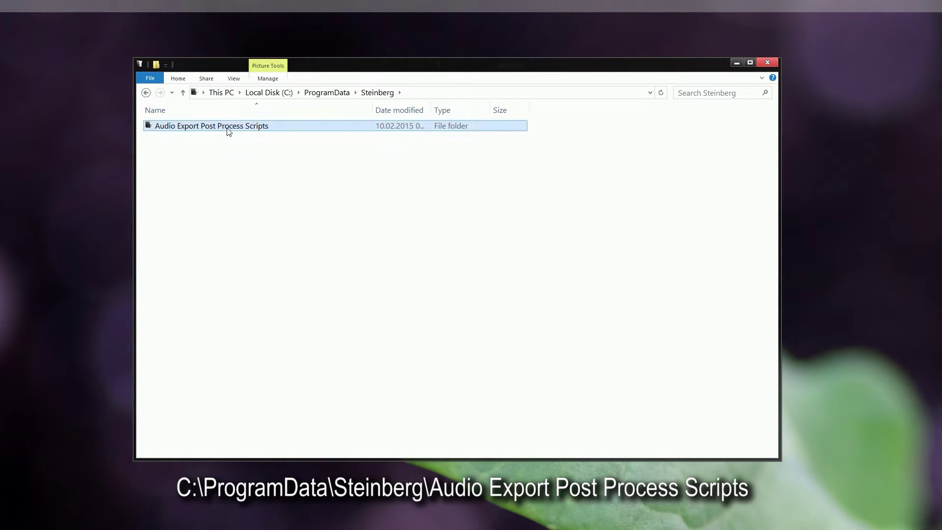
pyautogui.moveTo(234, 208); pyautogui.dragTo(146, 112)
pyautogui.press('Delete')
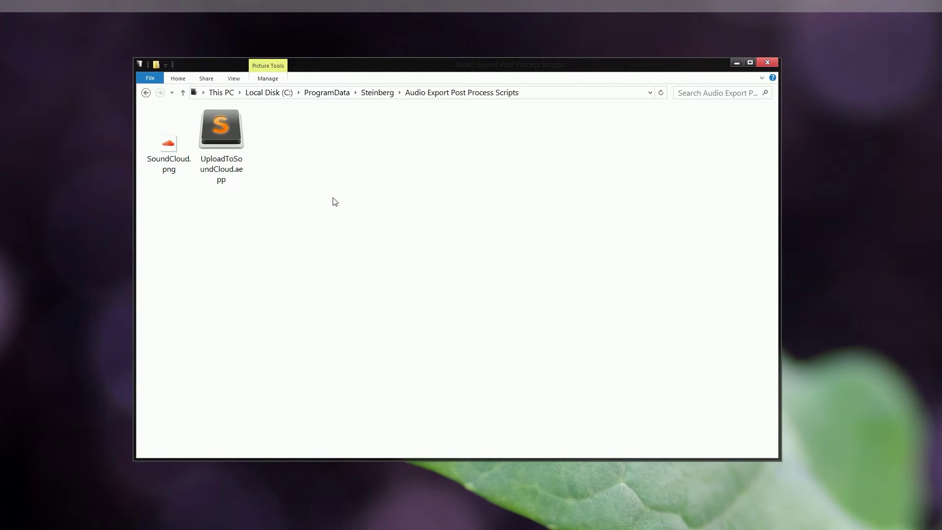
# Step: Create a new text document in the scripts folder named OpenInAudition.txt
pyautogui.rightClick(332, 170)
pyautogui.moveTo(278, 295)
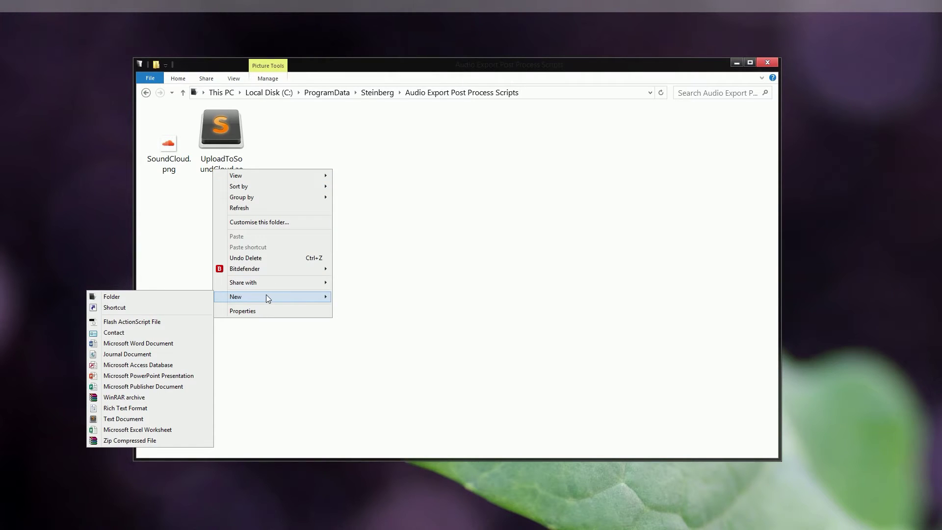
pyautogui.click(162, 419)
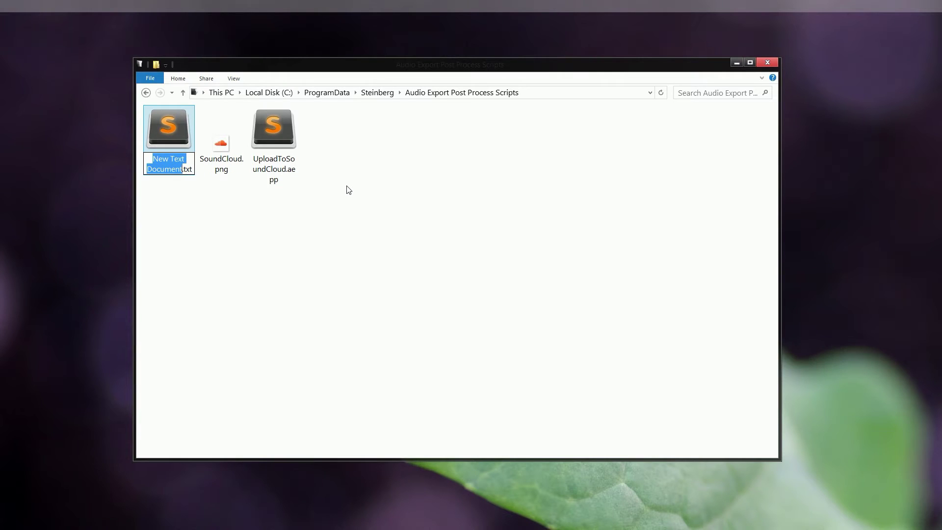
pyautogui.write('O')
pyautogui.write('penInAu')
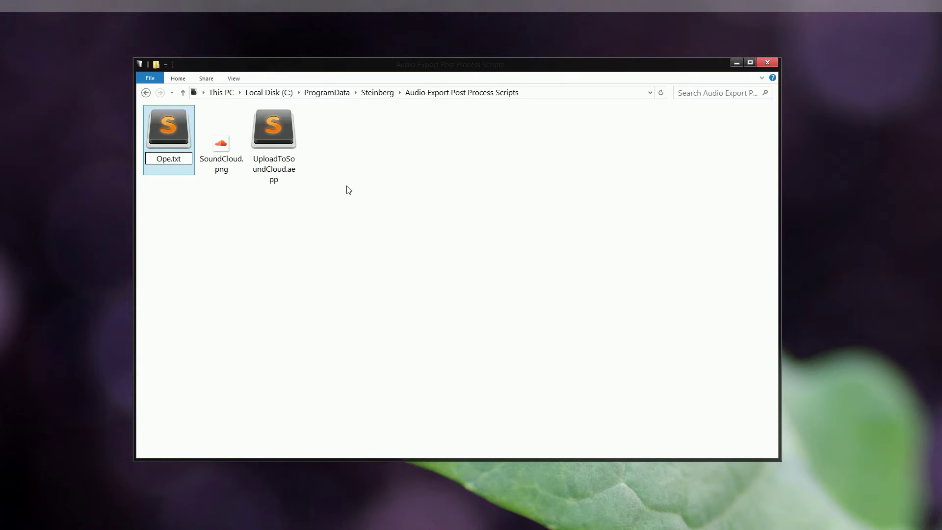
pyautogui.write('dition')
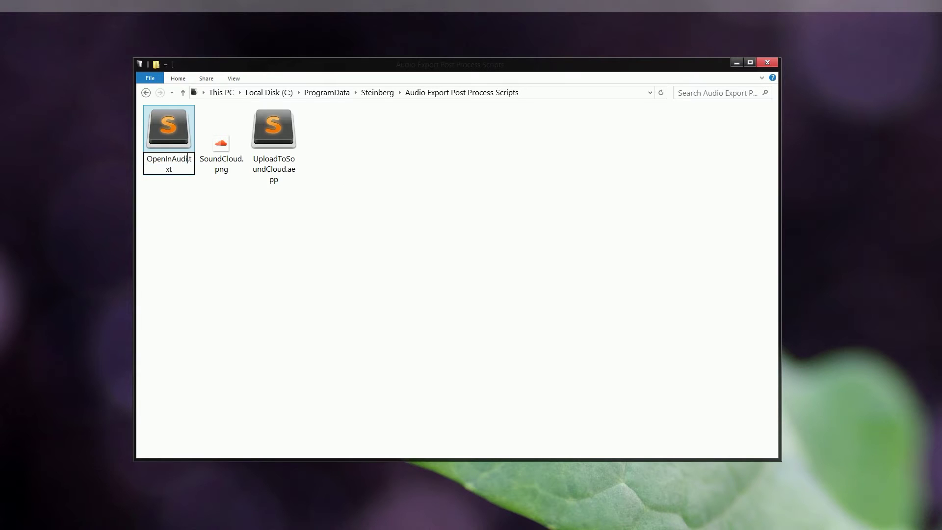
pyautogui.press('Return')
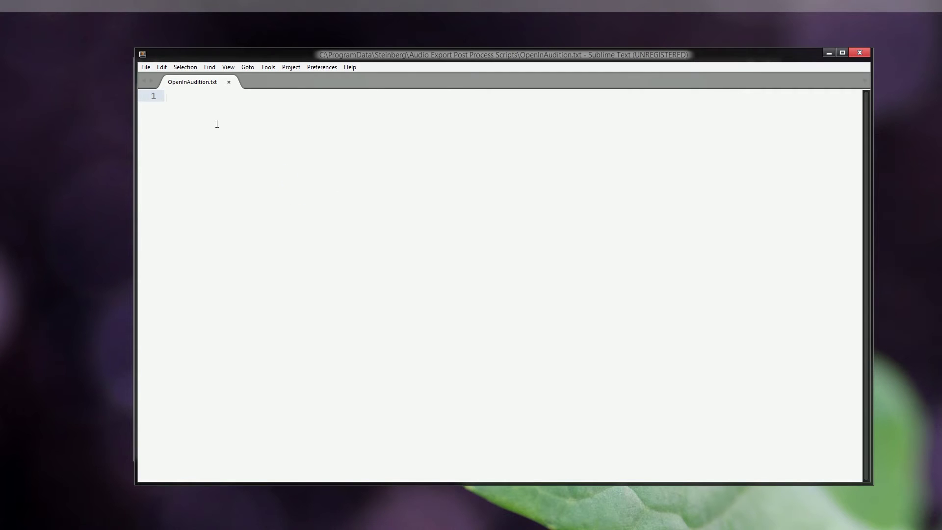
# Step: Paste the XML script and highlight its Open in Audition description and Audition.png icon values
pyautogui.write('<?xml version="1.0" encoding="UTF-8"?> <AudioExportPostProcess>    <Description>Open in Audition</Description>    <Icon>Audition.png</Icon>    <Executable>       <Path>C:\\Program Files\\Adobe\\Adobe Audition CC 2014\\Adobe Audition CC.exe</Path>       <Argument>"$PATH"</Argument>    </Executable>    <RunOnce>false</RunOnce>    <WaitDone>false</WaitDone> </AudioExportPostProcess>')
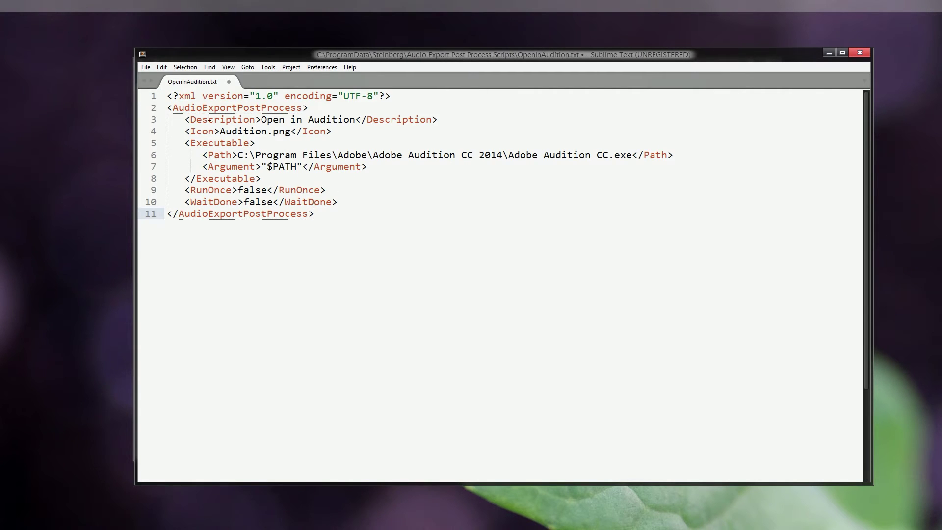
pyautogui.moveTo(190, 119); pyautogui.dragTo(355, 119)
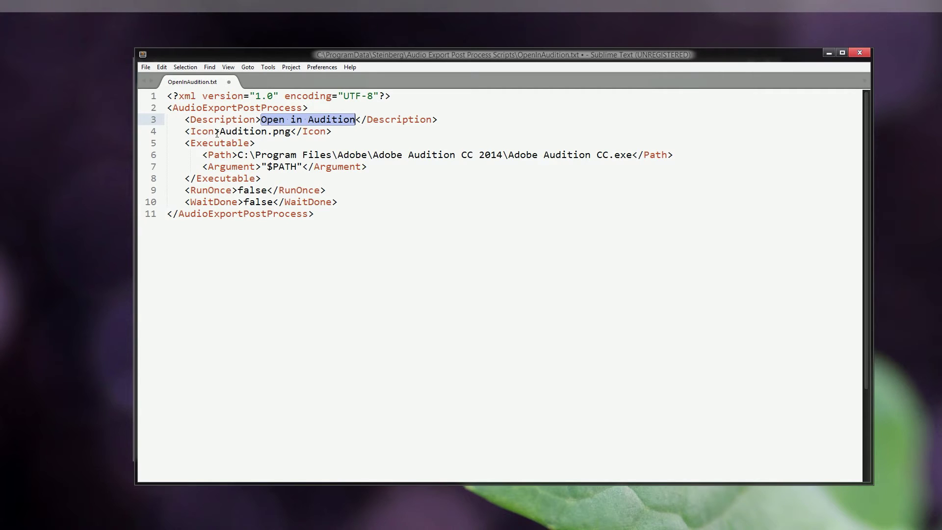
pyautogui.moveTo(216, 131); pyautogui.dragTo(245, 128)
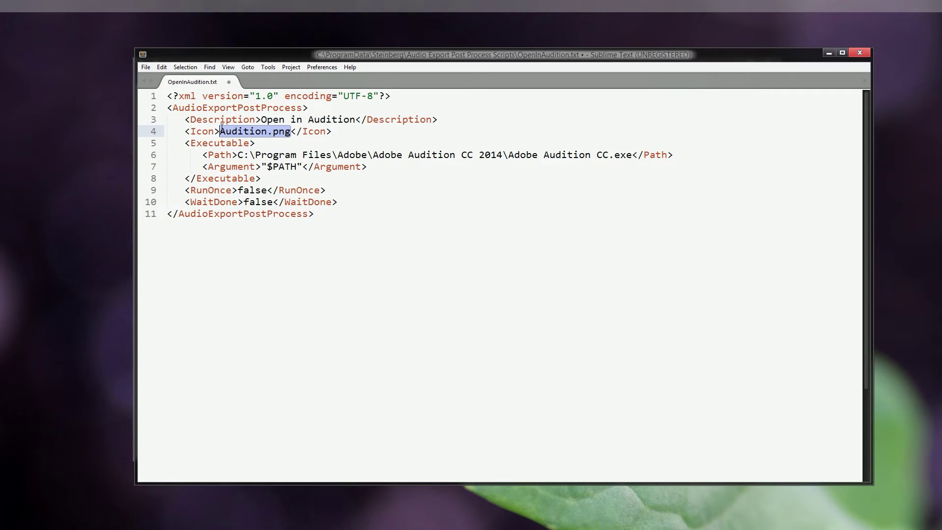
pyautogui.moveTo(360, 58); pyautogui.dragTo(605, 110)
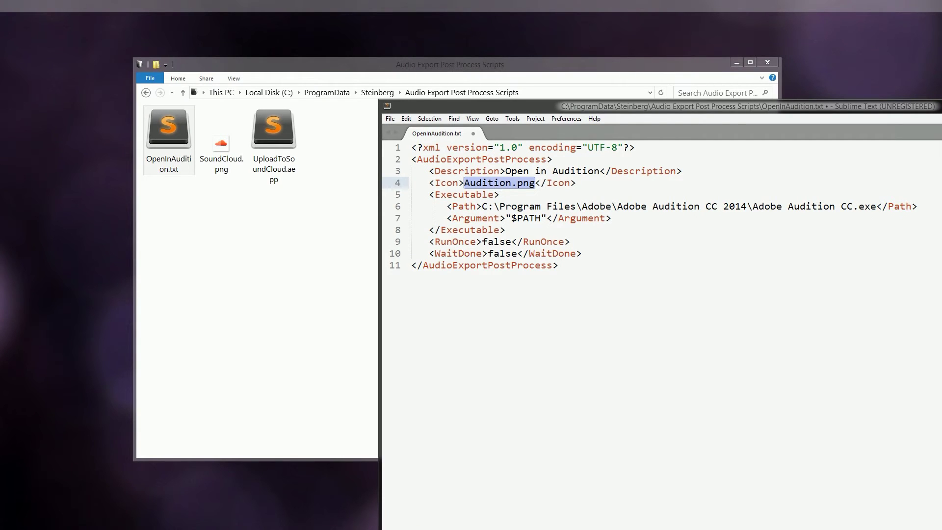
# Step: Move Audition.png into the Audio Export Post Process Scripts folder beside the script
pyautogui.moveTo(499, 183); pyautogui.dragTo(241, 297)
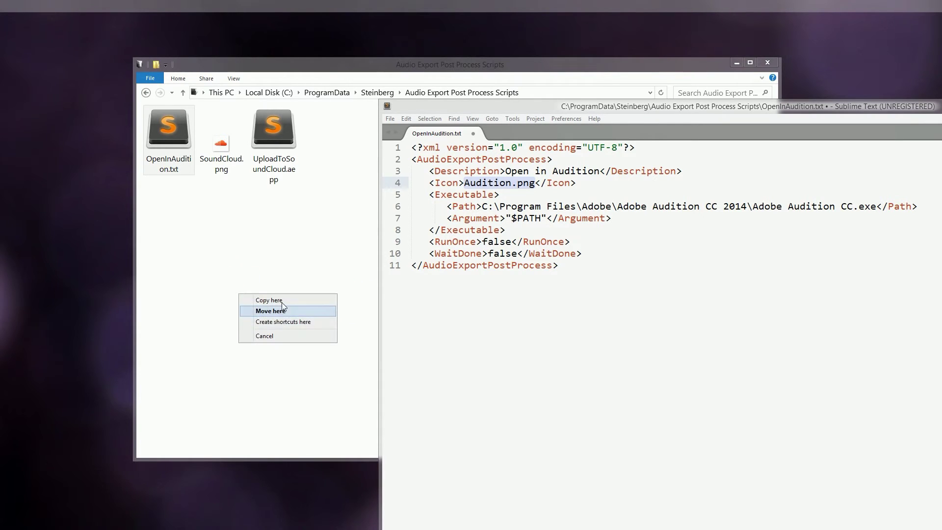
pyautogui.click(260, 301)
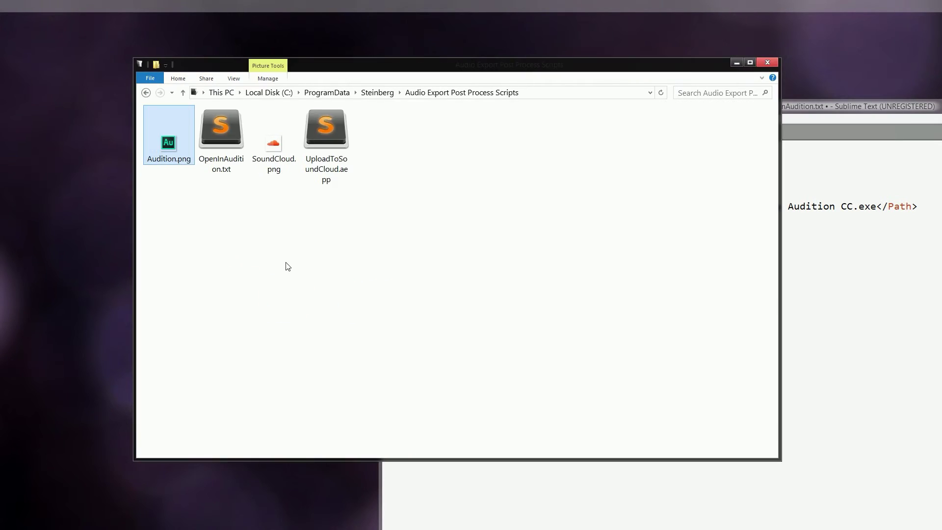
pyautogui.click(841, 296)
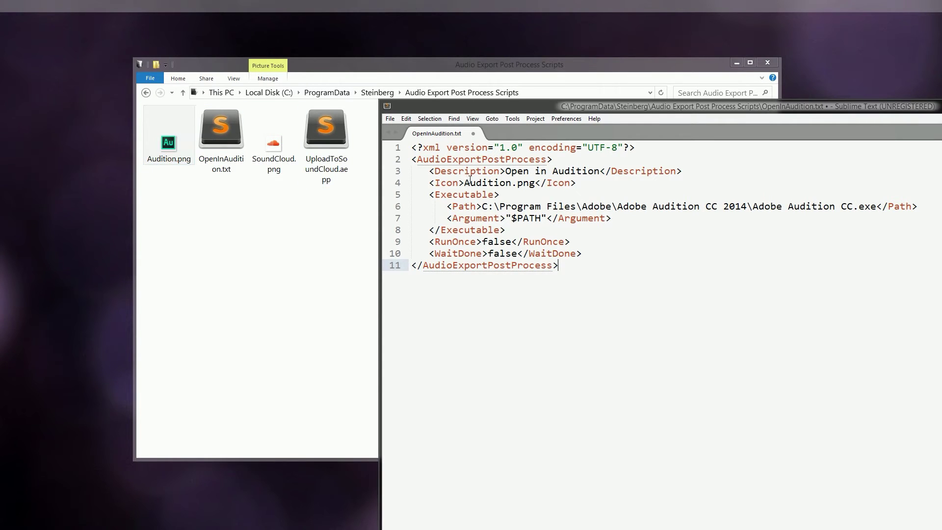
# Step: Review the Audition.png icon, Audition executable path and argument lines, then save OpenInAudition.txt
pyautogui.moveTo(464, 183); pyautogui.dragTo(534, 183)
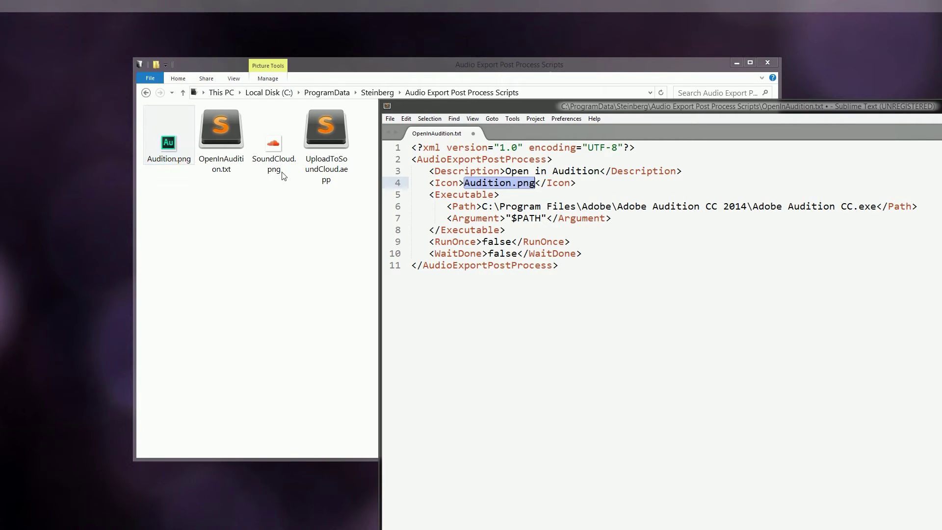
pyautogui.moveTo(465, 183); pyautogui.dragTo(536, 183)
pyautogui.moveTo(589, 112); pyautogui.dragTo(328, 59)
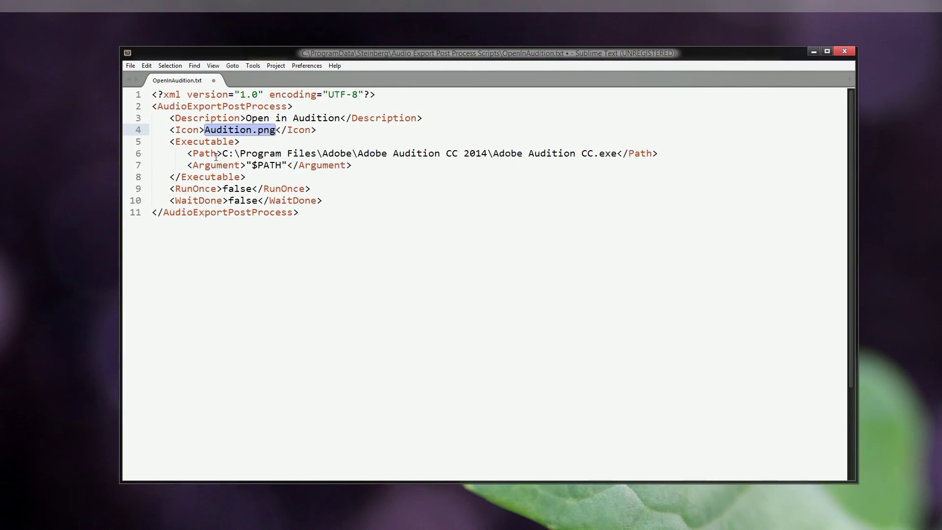
pyautogui.moveTo(198, 154); pyautogui.dragTo(672, 163)
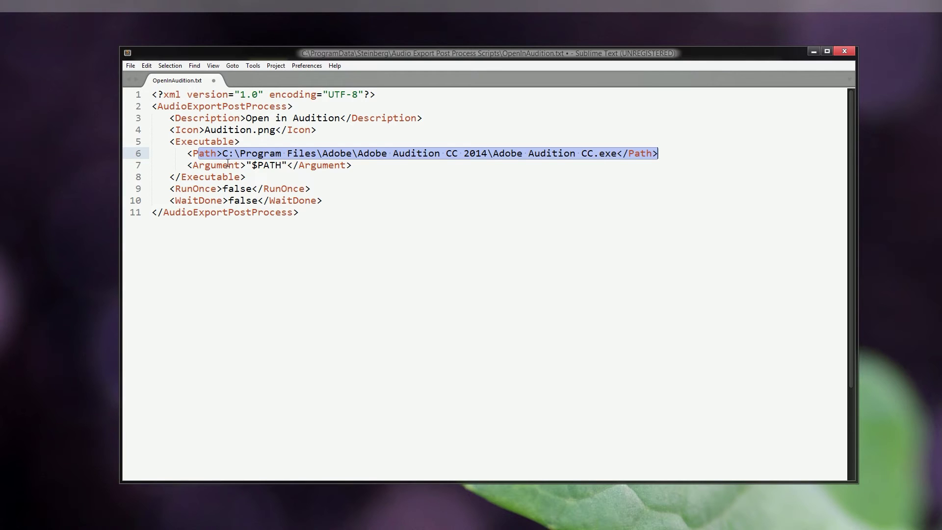
pyautogui.moveTo(228, 164); pyautogui.dragTo(313, 189)
pyautogui.moveTo(467, 210); pyautogui.dragTo(475, 223)
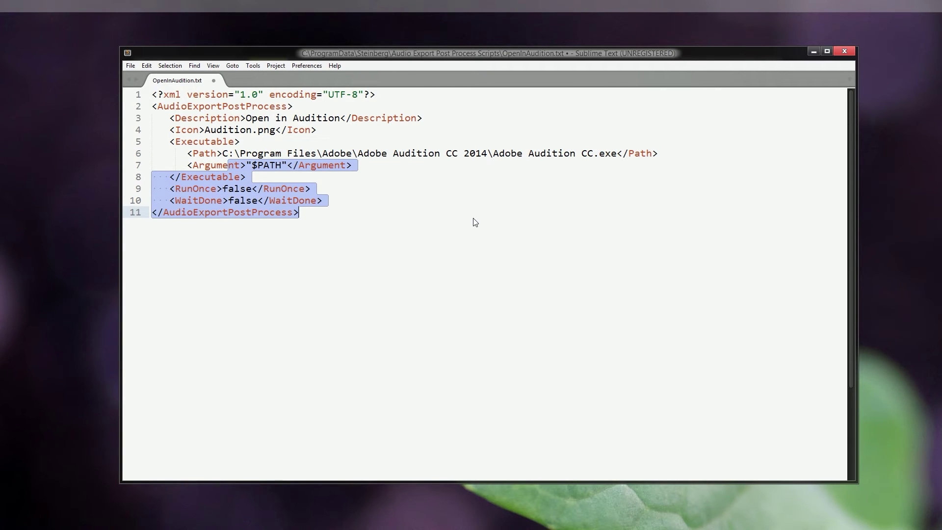
pyautogui.click(665, 191)
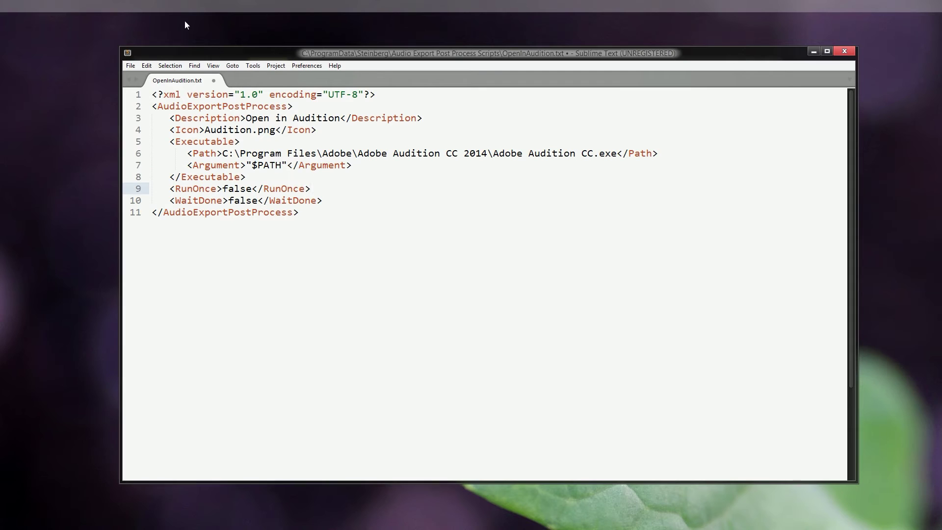
pyautogui.click(132, 69)
pyautogui.click(119, 142)
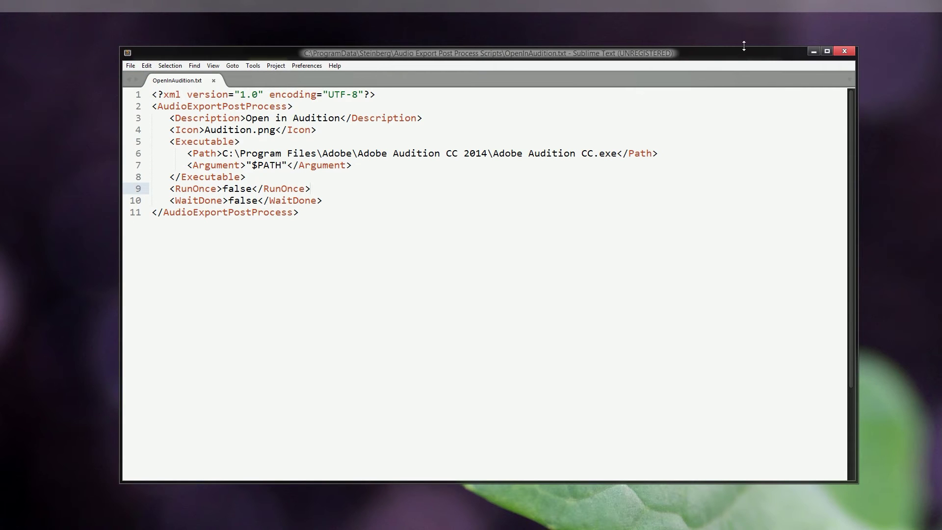
# Step: Close Sublime Text and rename OpenInAudition.txt to OpenInAudition.aepp, accepting the extension change
pyautogui.click(842, 52)
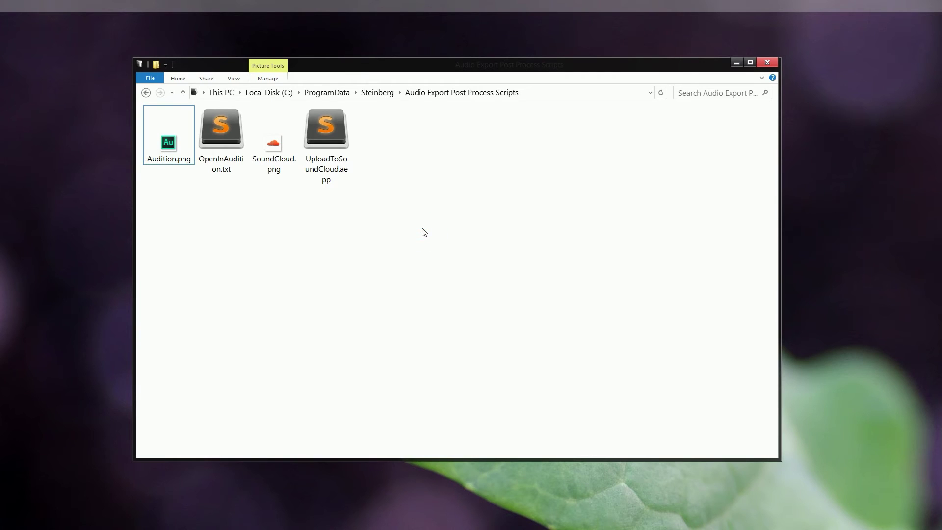
pyautogui.click(239, 173)
pyautogui.click(231, 171)
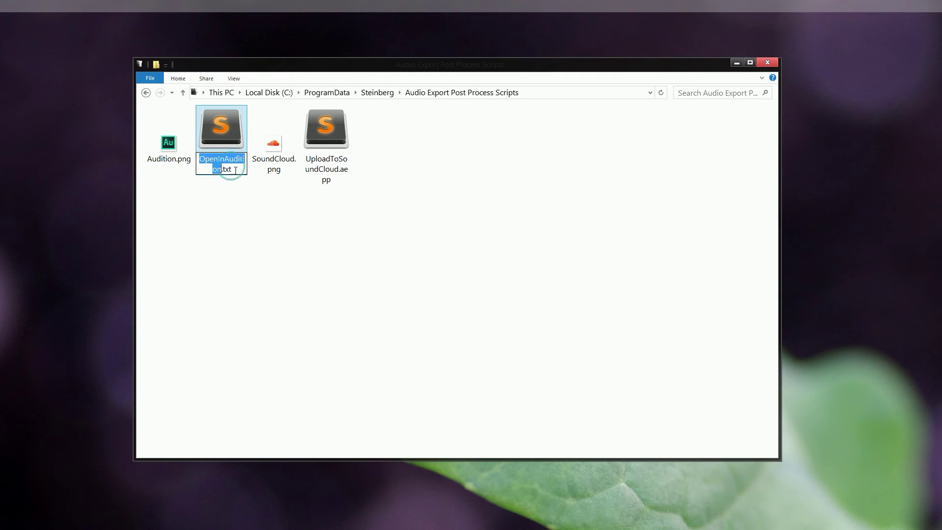
pyautogui.click(235, 171)
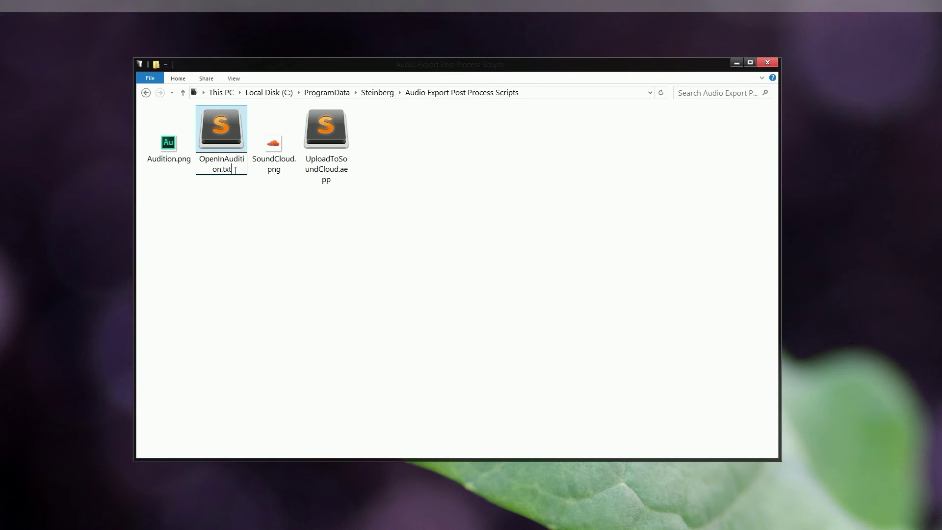
pyautogui.press('BackSpace')
pyautogui.press('BackSpace')
pyautogui.press('BackSpace')
pyautogui.write('aepp')
pyautogui.press('Return')
pyautogui.press('Return')
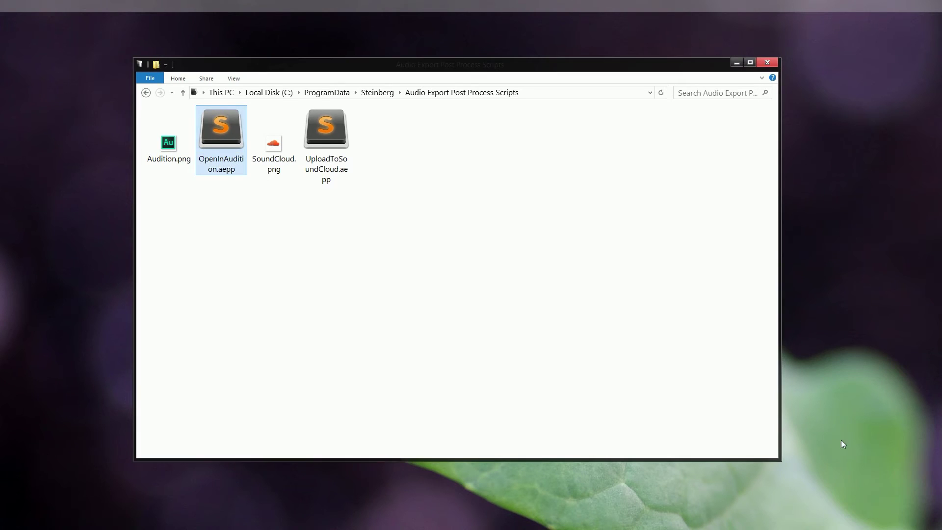
# Step: Compare the new script with the SoundCloud.png file, then clear the selection
pyautogui.click(459, 327)
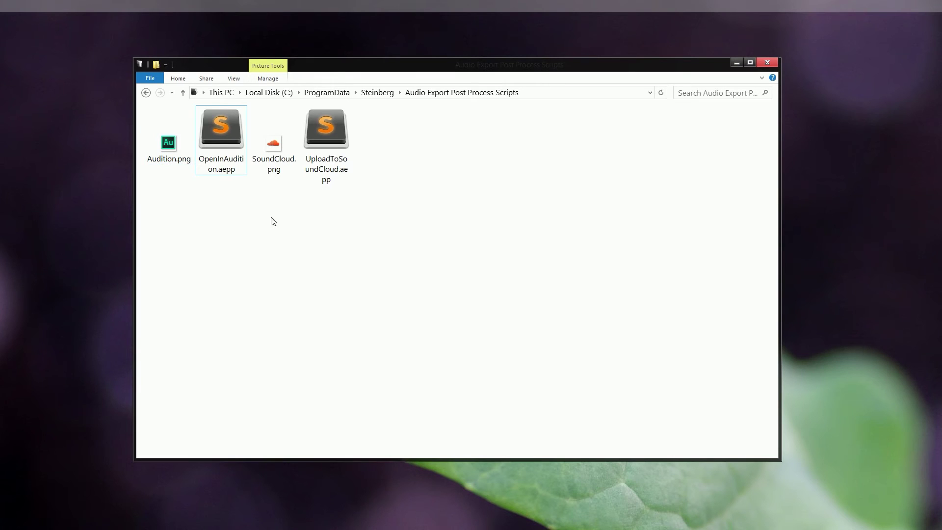
pyautogui.click(278, 164)
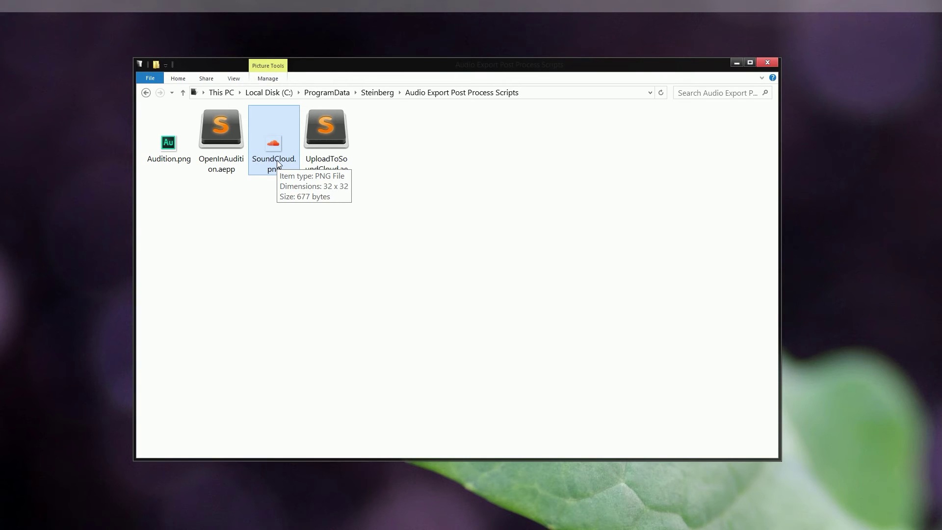
pyautogui.click(299, 214)
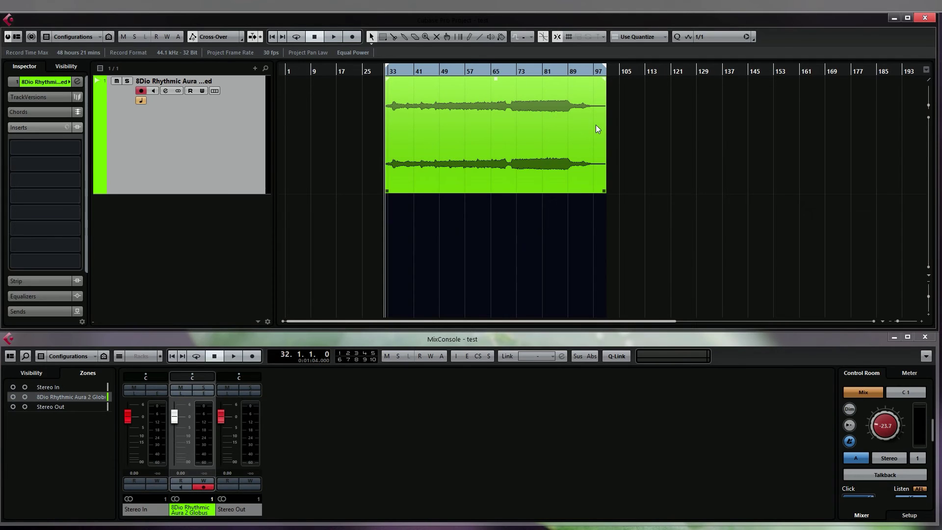
# Step: Open the Export Audio Mixdown dialog and name the export file Test
pyautogui.hotkey('ctrl', 'shift', 'e')
pyautogui.moveTo(597, 94); pyautogui.dragTo(572, 102)
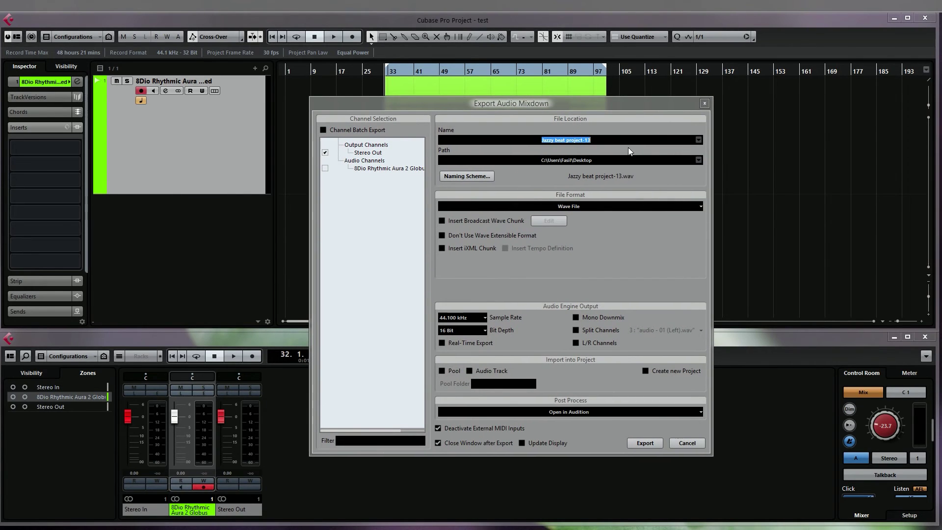
pyautogui.moveTo(625, 141); pyautogui.dragTo(452, 143)
pyautogui.write('Test')
# Step: Set Post Process to Open in Audition and export the mixdown
pyautogui.click(577, 414)
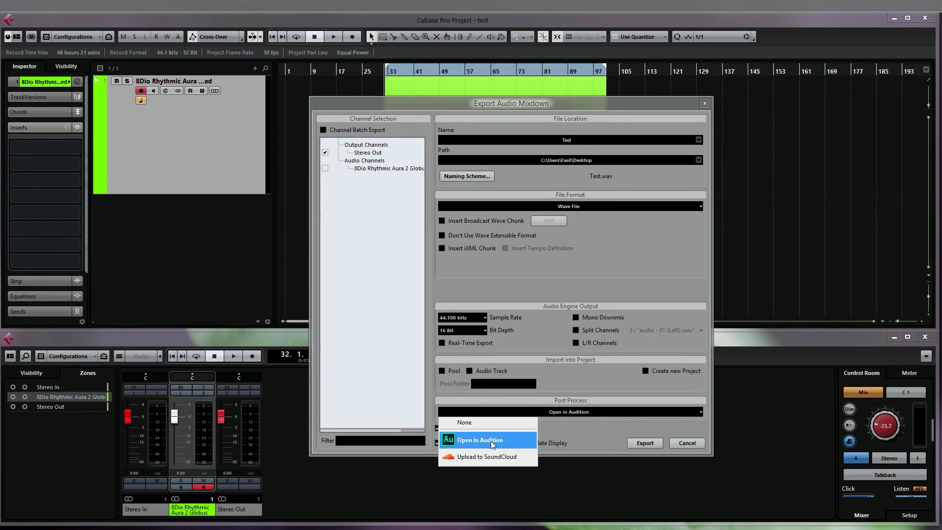
pyautogui.click(484, 441)
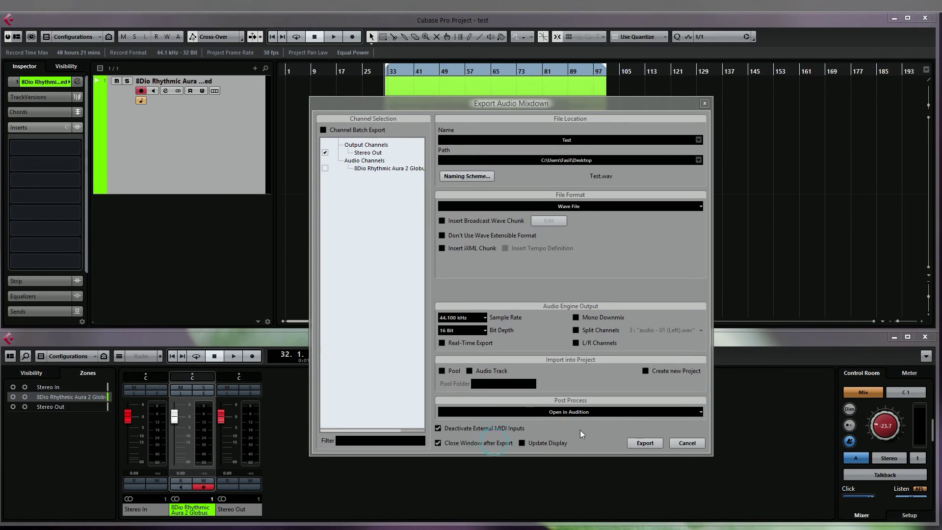
pyautogui.click(649, 443)
pyautogui.moveTo(873, 482); pyautogui.dragTo(535, 252)
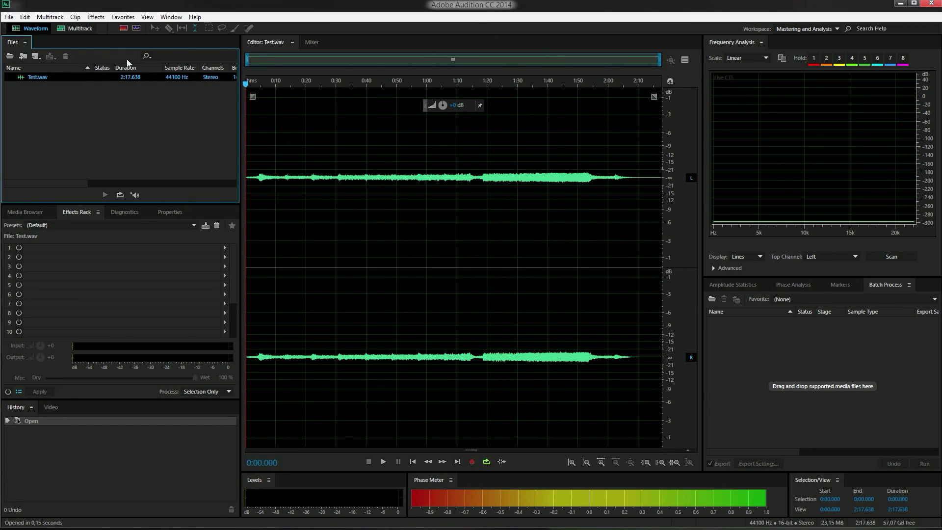
# Step: Apply the Normalize To Full favorite to Test.wav and save the file
pyautogui.click(125, 18)
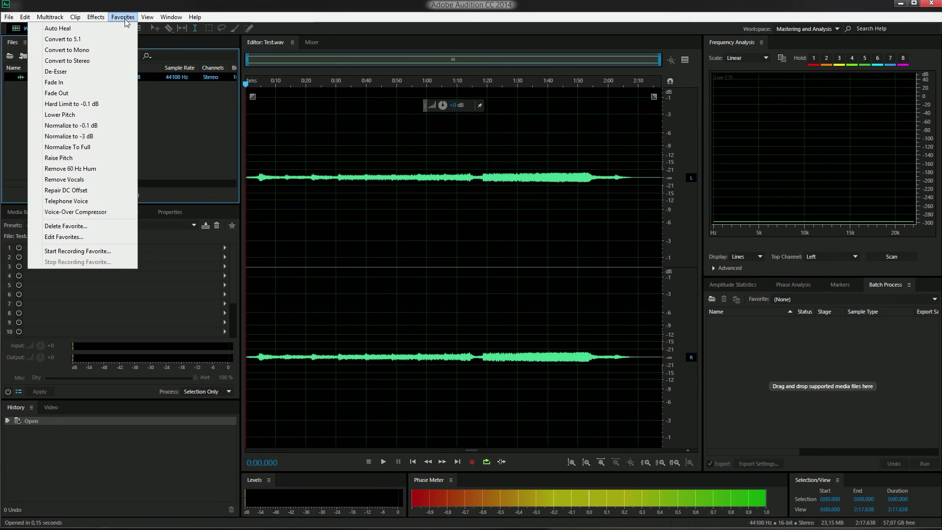
pyautogui.click(102, 150)
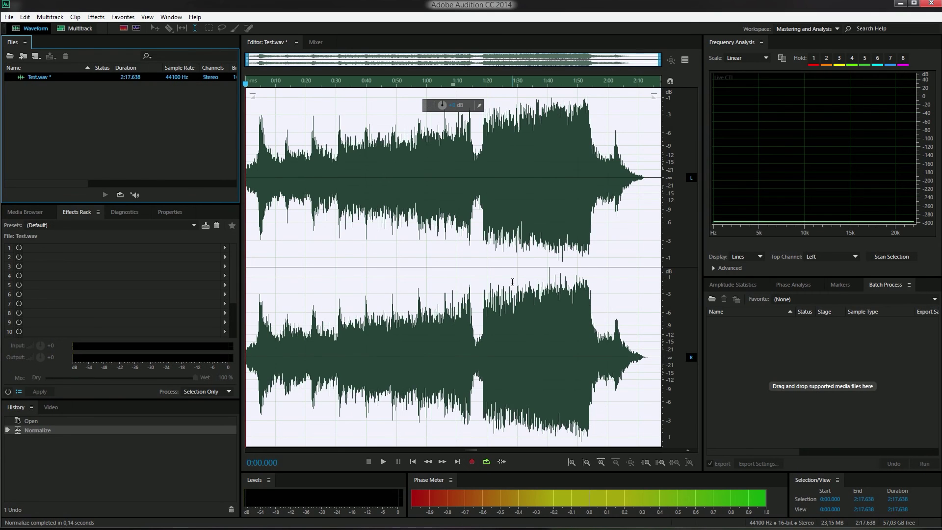
pyautogui.click(9, 17)
pyautogui.click(20, 136)
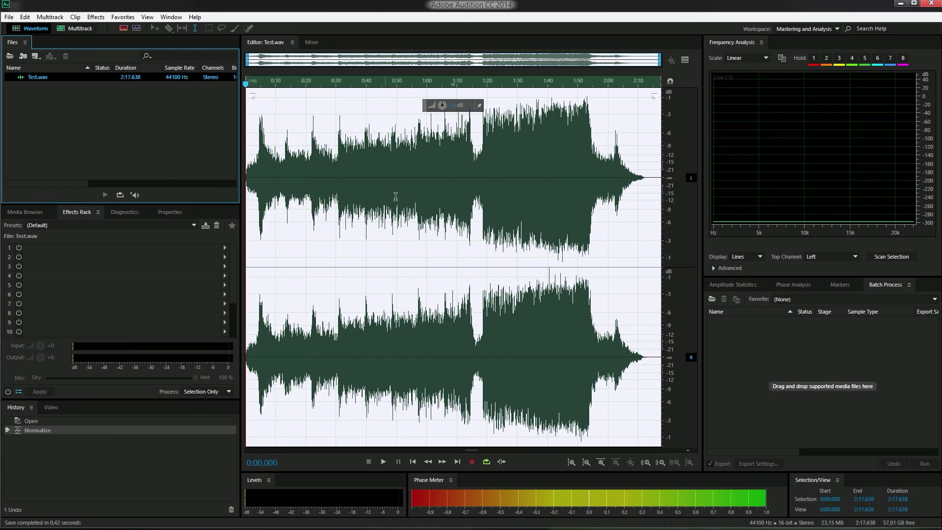